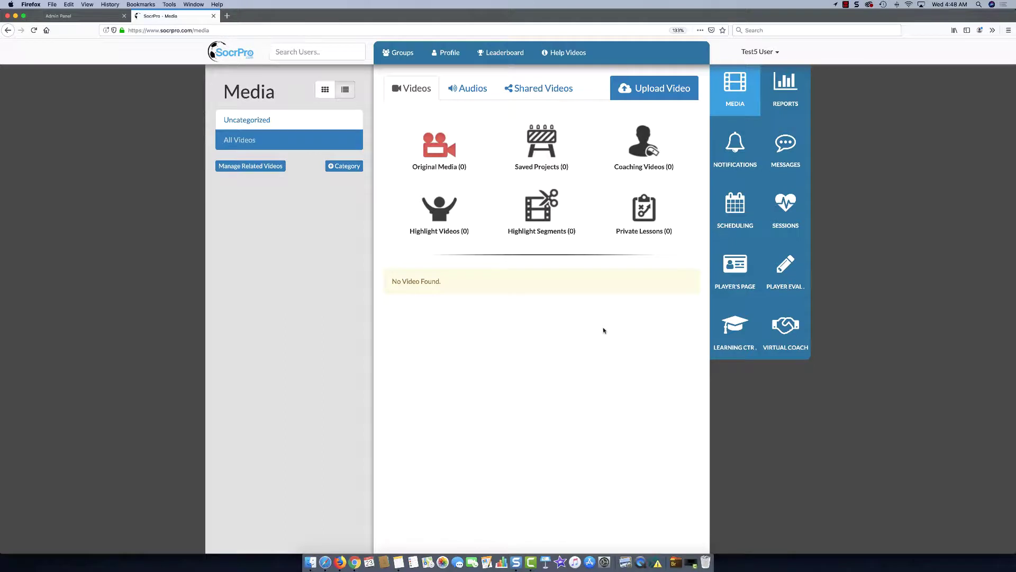
- Open the Join Organization page from the user's profile
{"action": "left_click", "coordinate": [450, 53]}
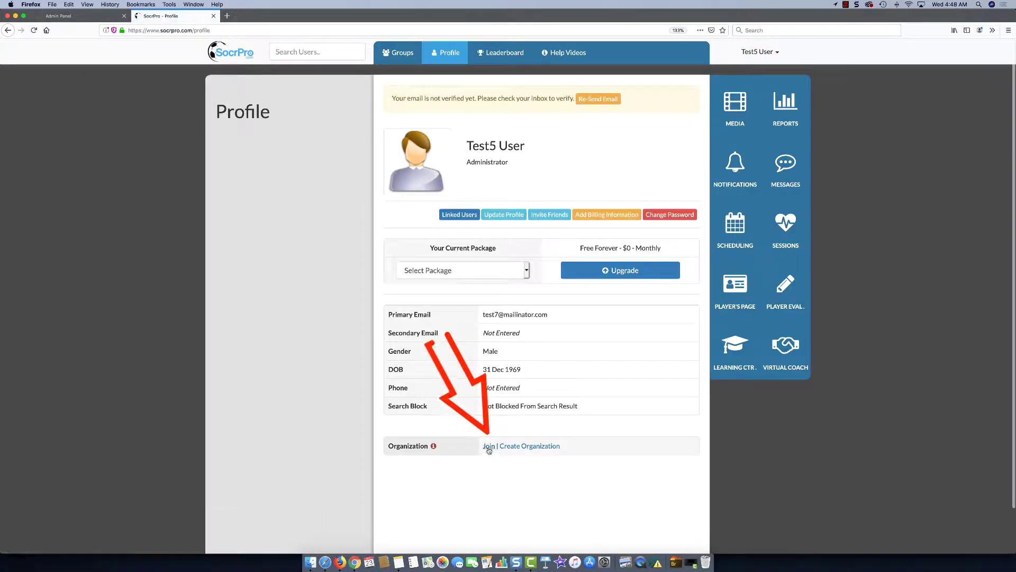
{"action": "left_click", "coordinate": [488, 445]}
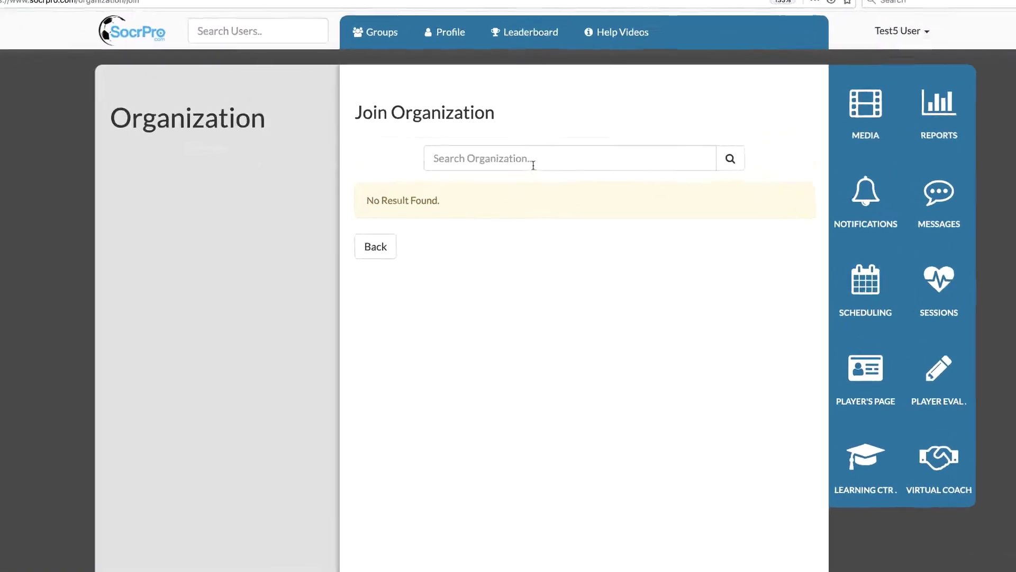
- Search organizations for 'blast' and select Chicago Blast Soccer Club
{"action": "left_click", "coordinate": [506, 142]}
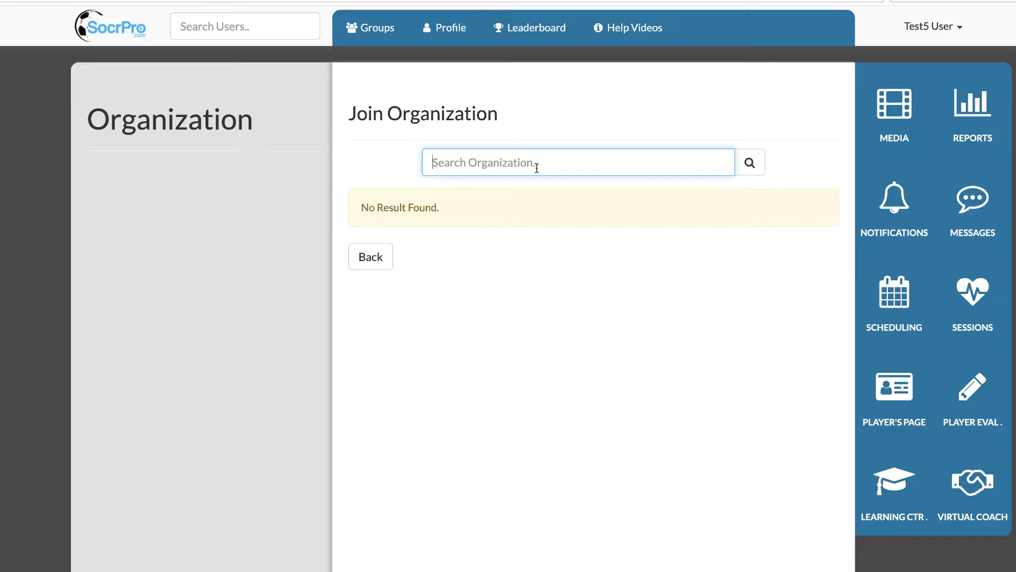
{"action": "type", "text": "blast"}
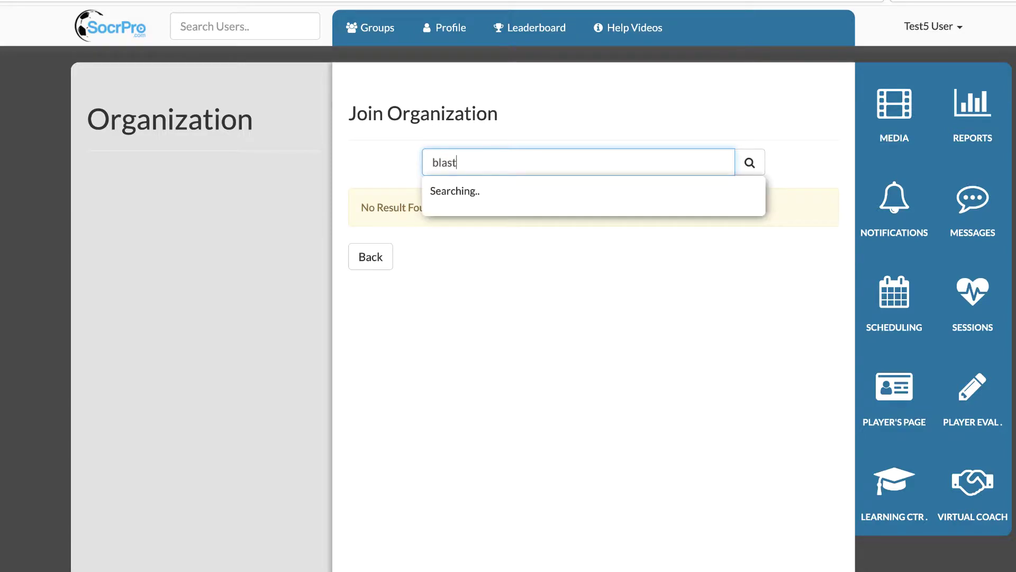
{"action": "left_click", "coordinate": [524, 199]}
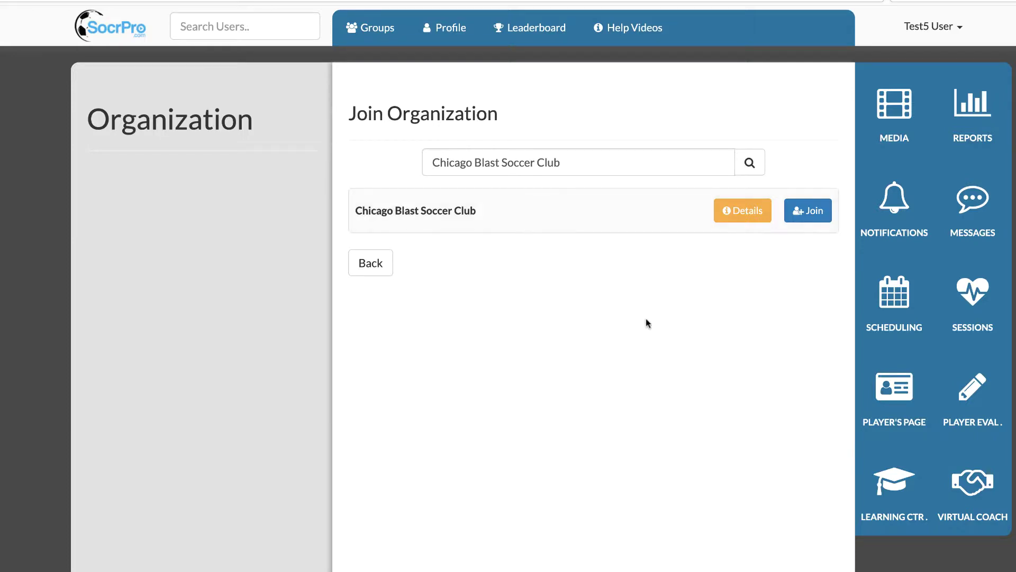
- Open the Details popup for Chicago Blast Soccer Club to show its description
{"action": "left_click", "coordinate": [742, 211]}
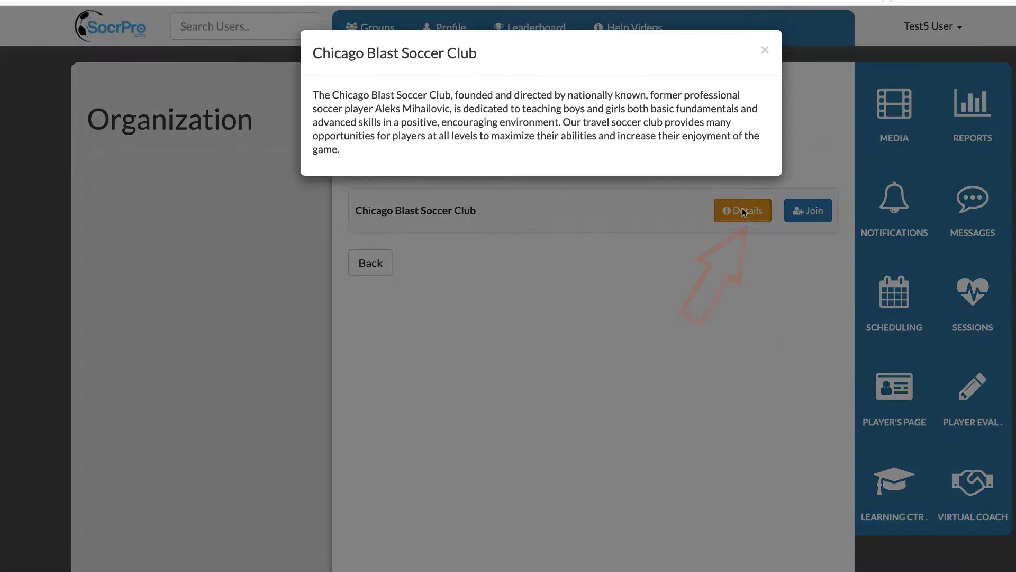